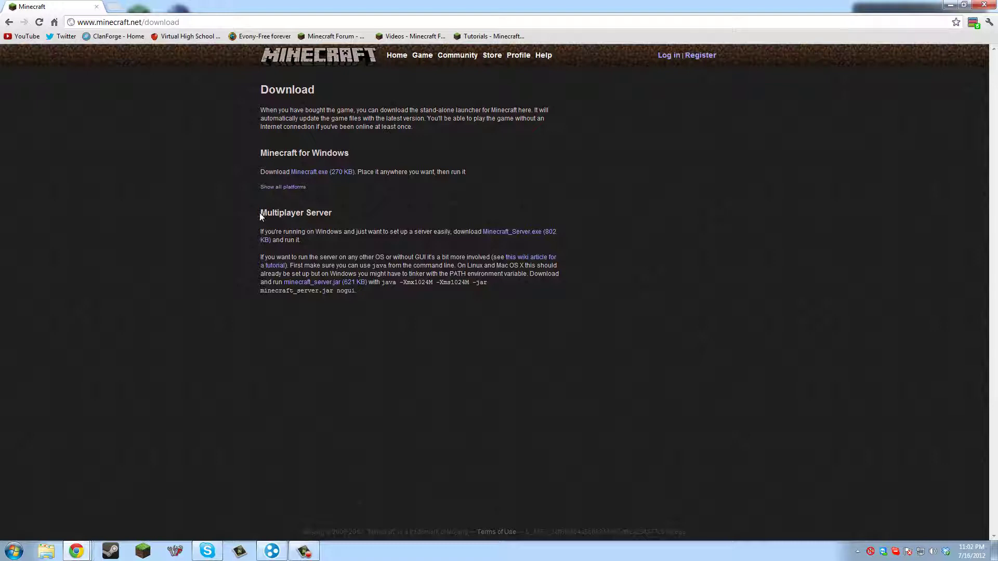
- Point out the Multiplayer Server downloads on Minecraft.net and start downloading minecraft_server.jar
drag(260, 214, 325, 216)
click(333, 214)
drag(560, 231, 481, 231)
click(482, 231)
drag(280, 282, 356, 277)
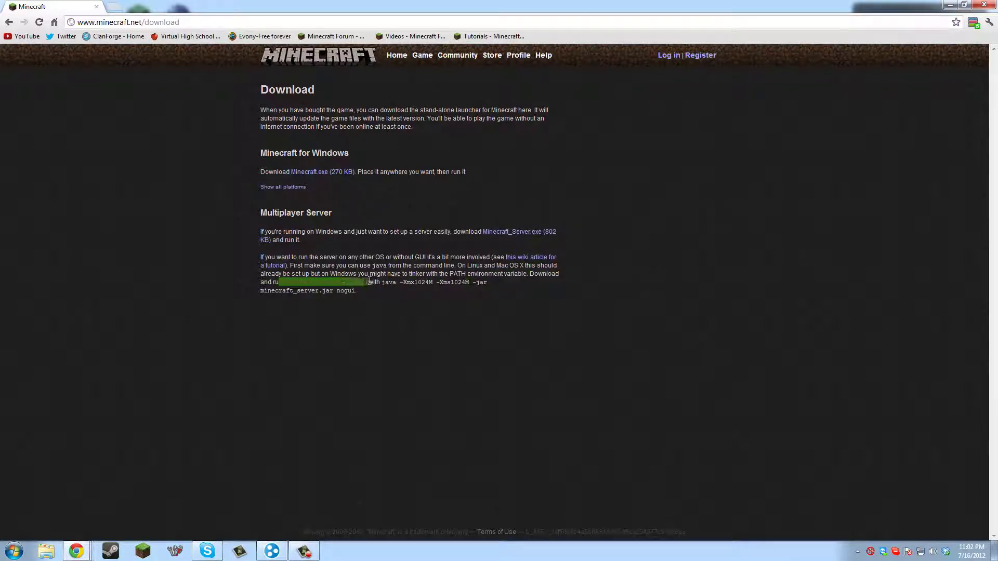
click(352, 282)
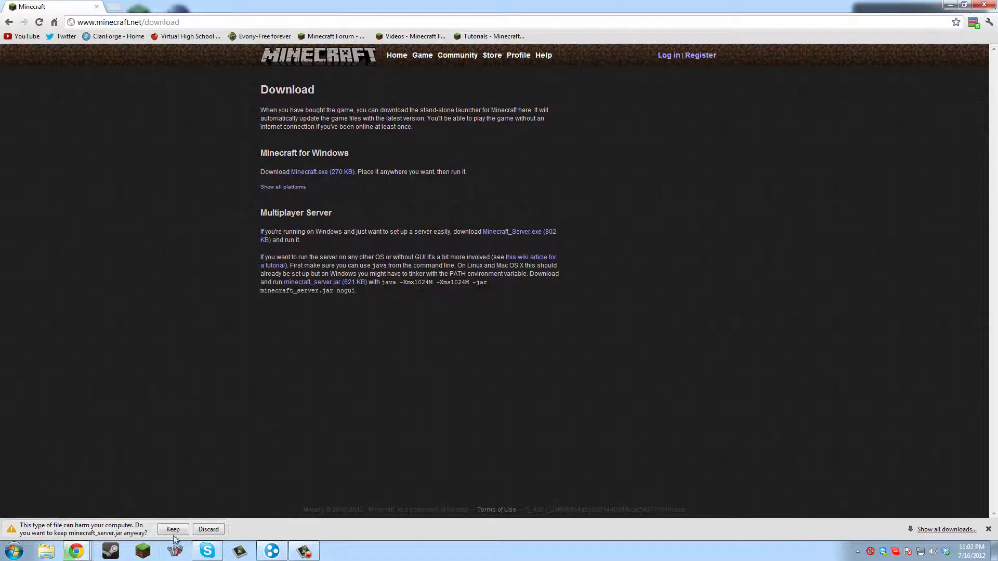
- Keep the downloaded server jar, drag it onto the desktop, and close Chrome
click(172, 528)
drag(571, 5, 634, 86)
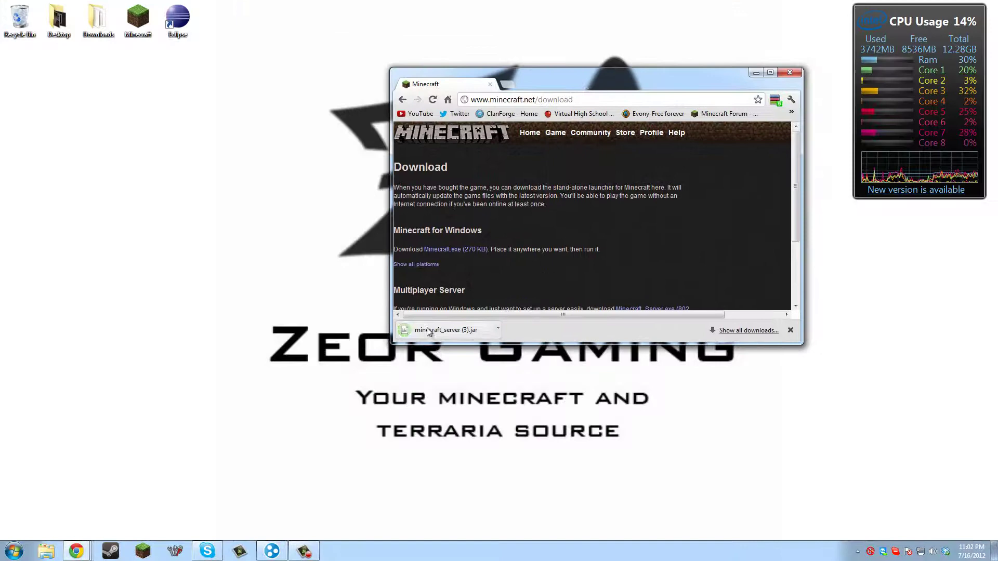
drag(445, 330, 199, 195)
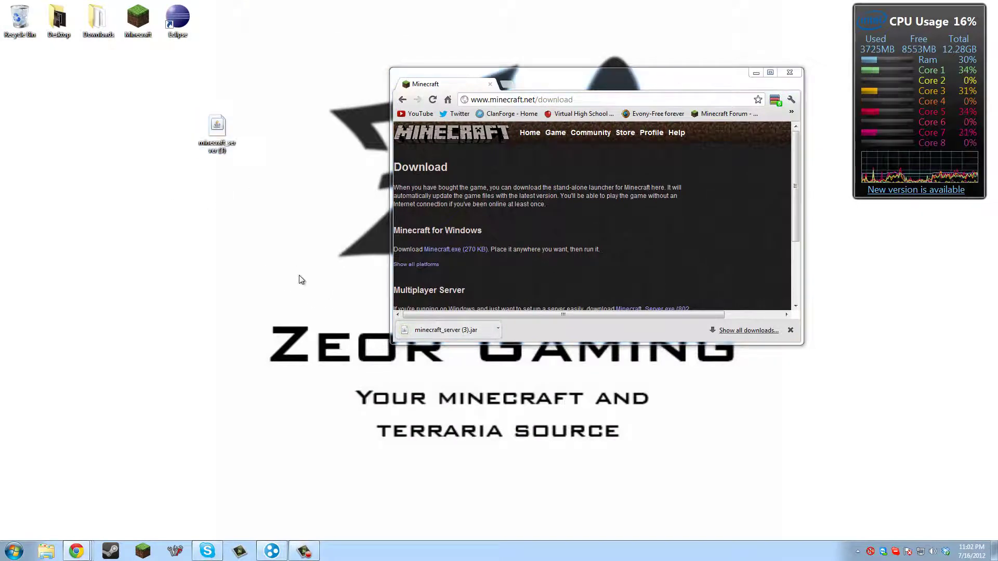
click(790, 73)
- Create a new desktop folder named 'Minecraft Server'
right_click(334, 187)
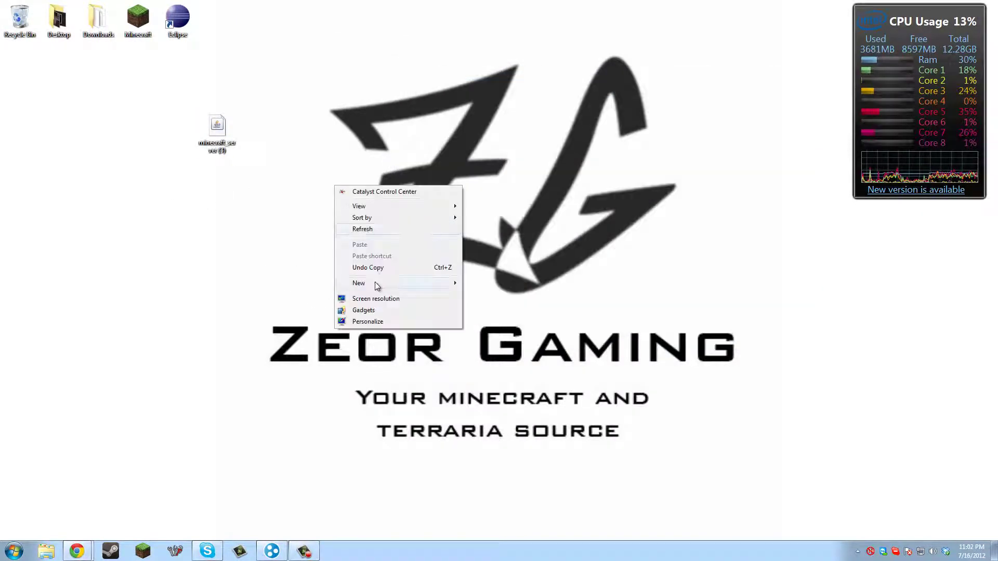
mouse_move(376, 284)
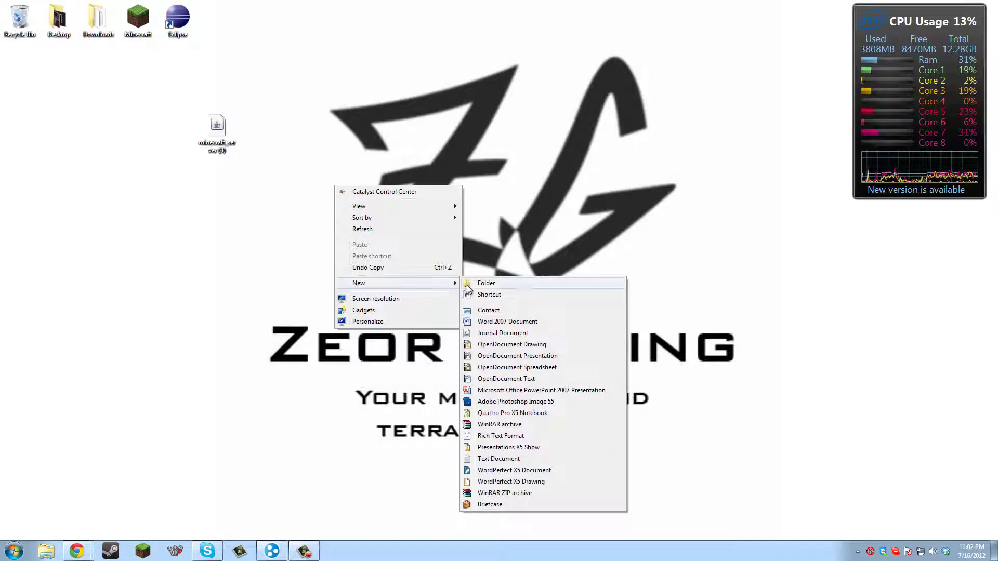
click(467, 285)
text(M)
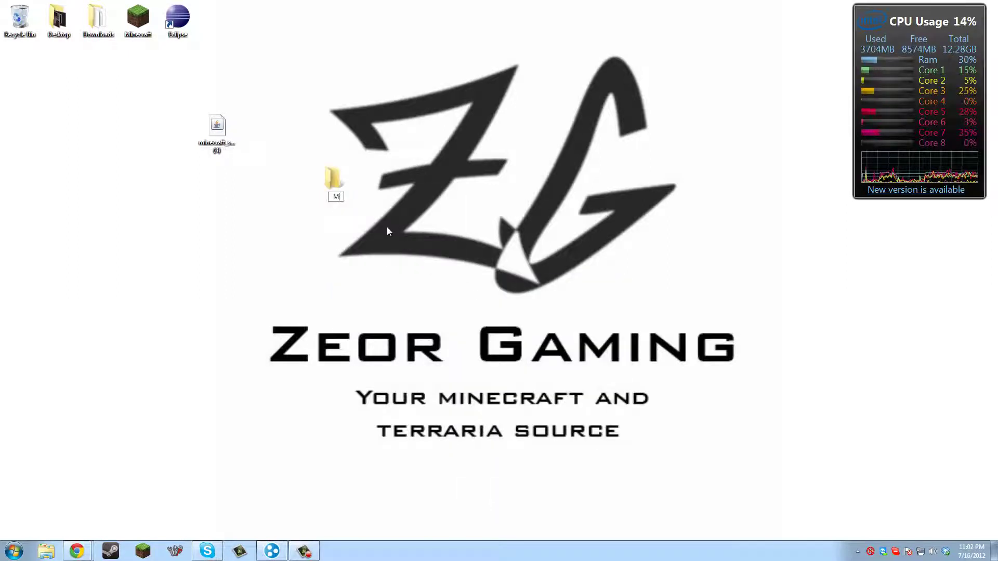
text(inecraft )
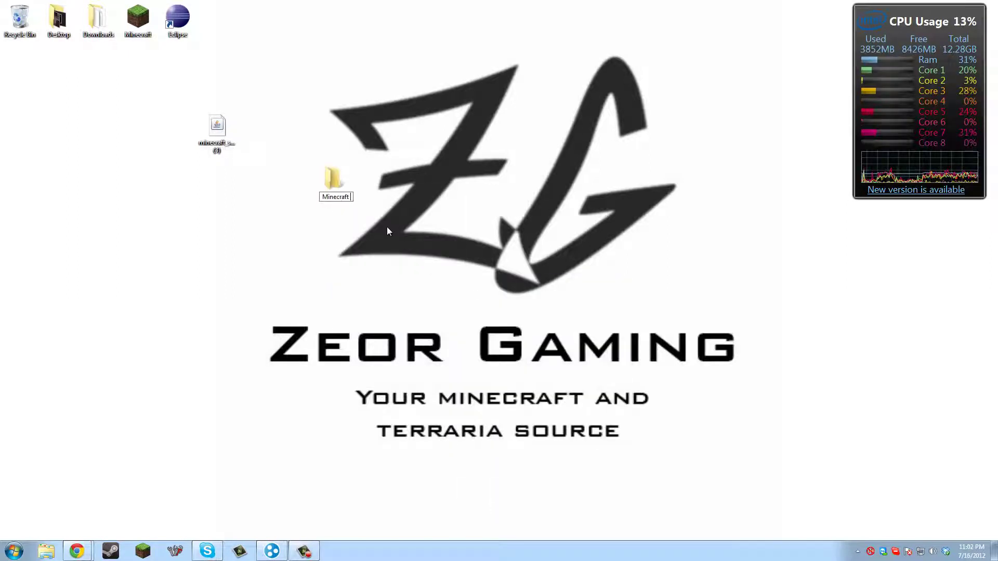
text(Server)
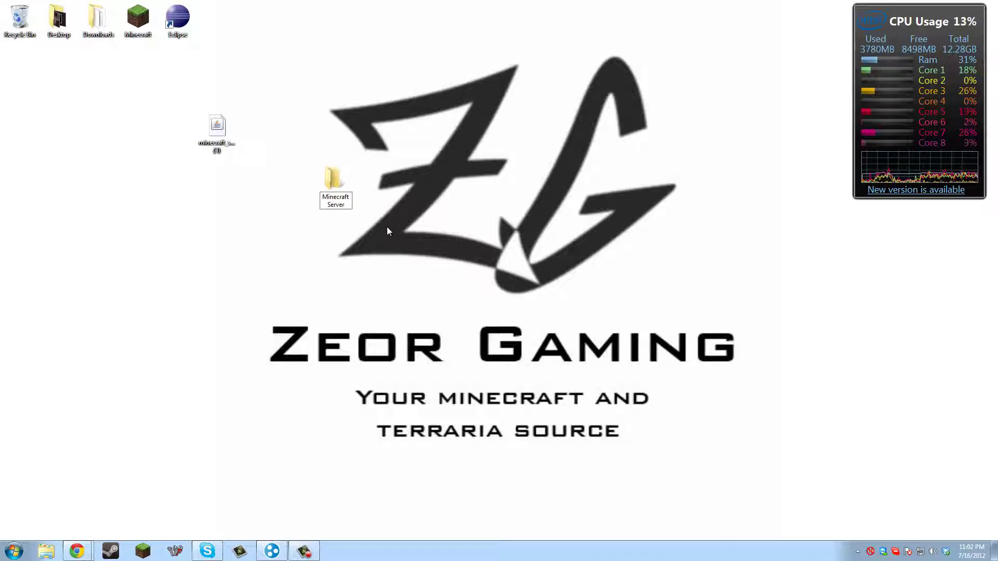
key(Return)
- Move the server jar into the Minecraft Server folder and open that folder
drag(326, 184, 246, 184)
drag(217, 128, 272, 177)
double_click(266, 176)
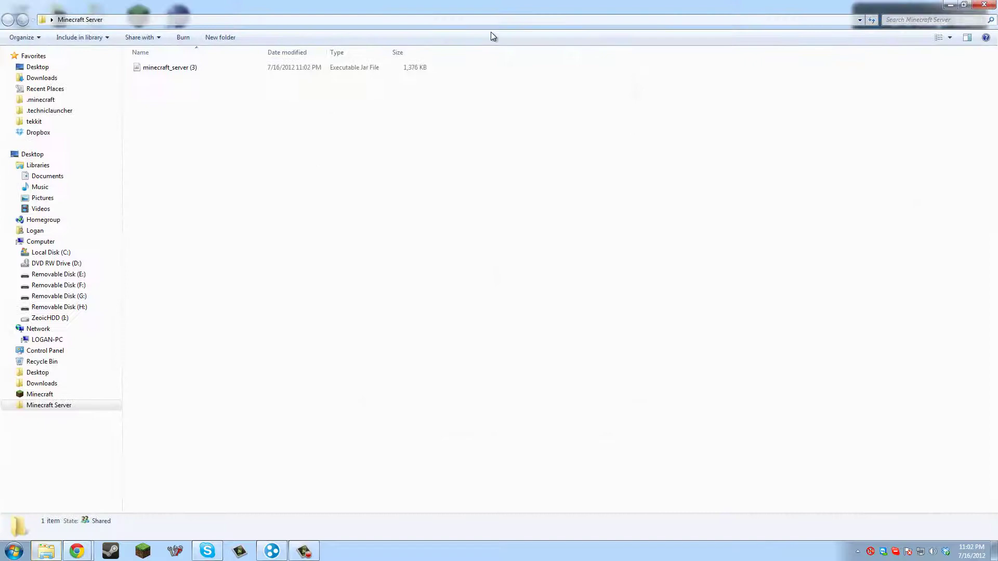
drag(491, 32, 545, 31)
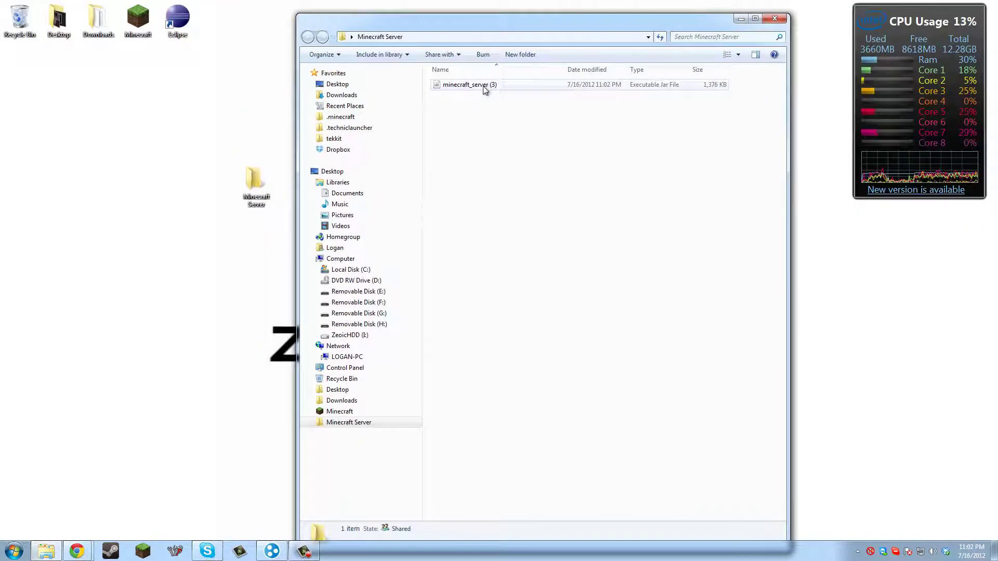
- Run minecraft_server (3) once to generate world and config files, then close it
click(486, 87)
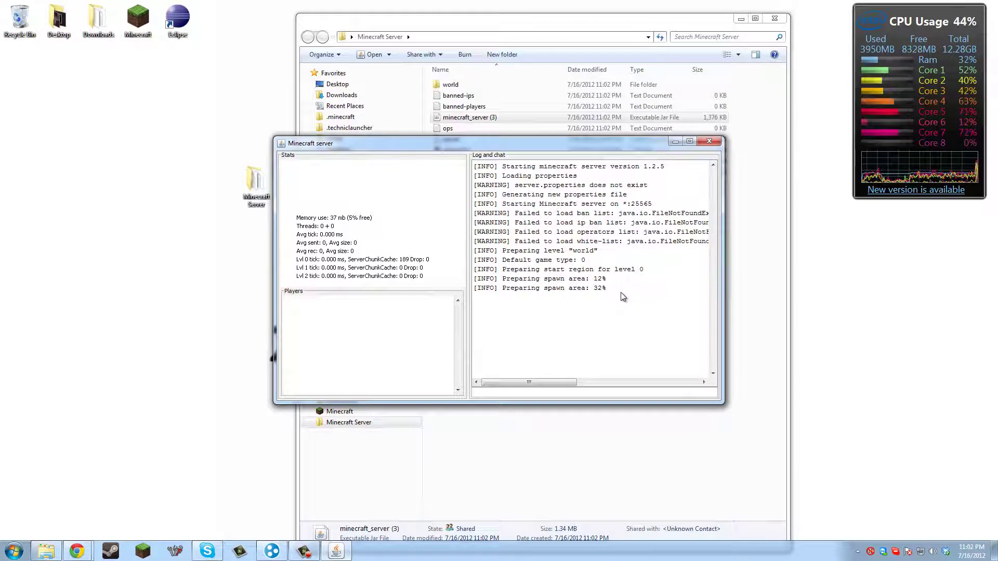
drag(511, 145, 507, 227)
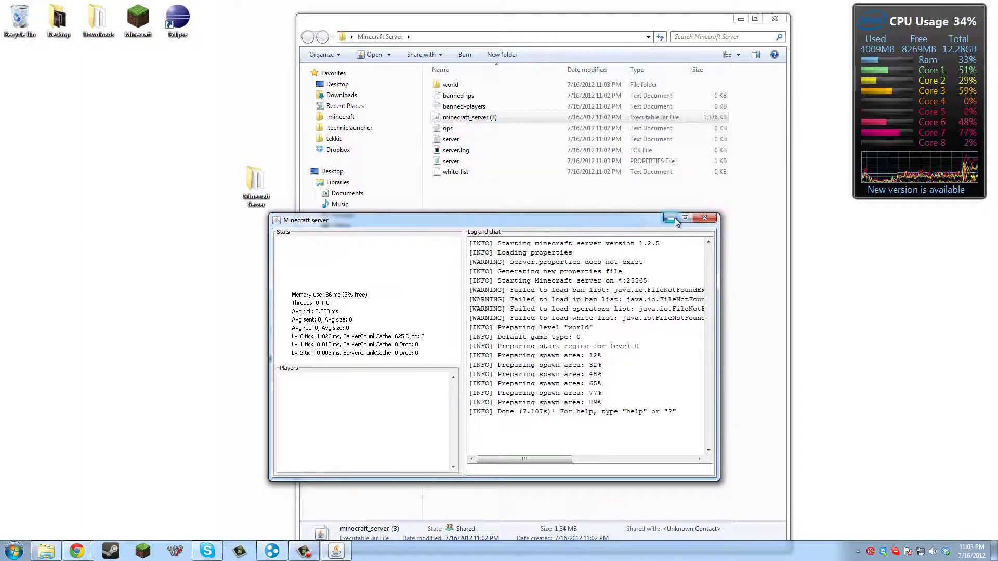
click(705, 217)
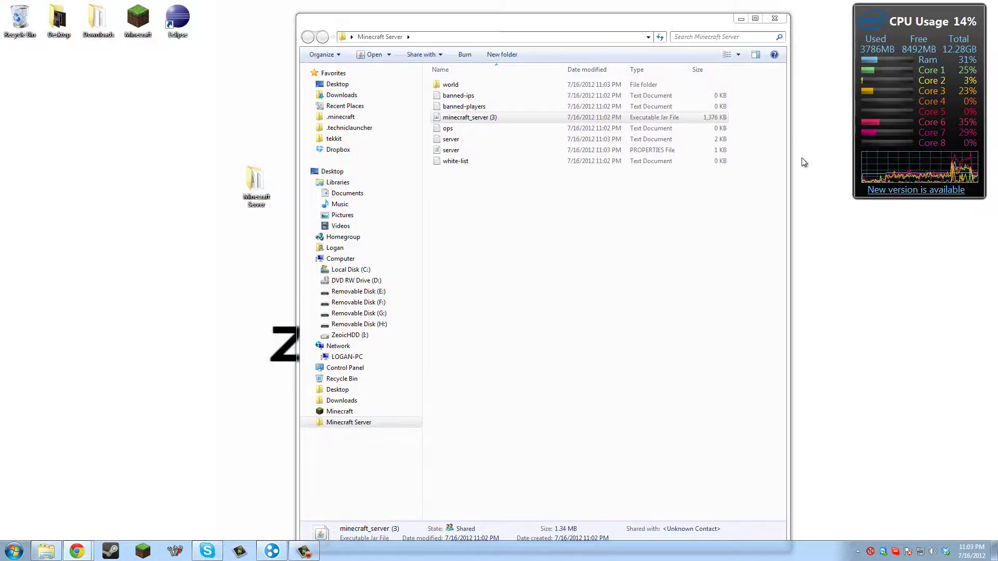
- Download the Forge 3.3.7 Server (Direct) zip and drag minecraftforge-server-3.3.7.135 onto the desktop
key(alt+Tab)
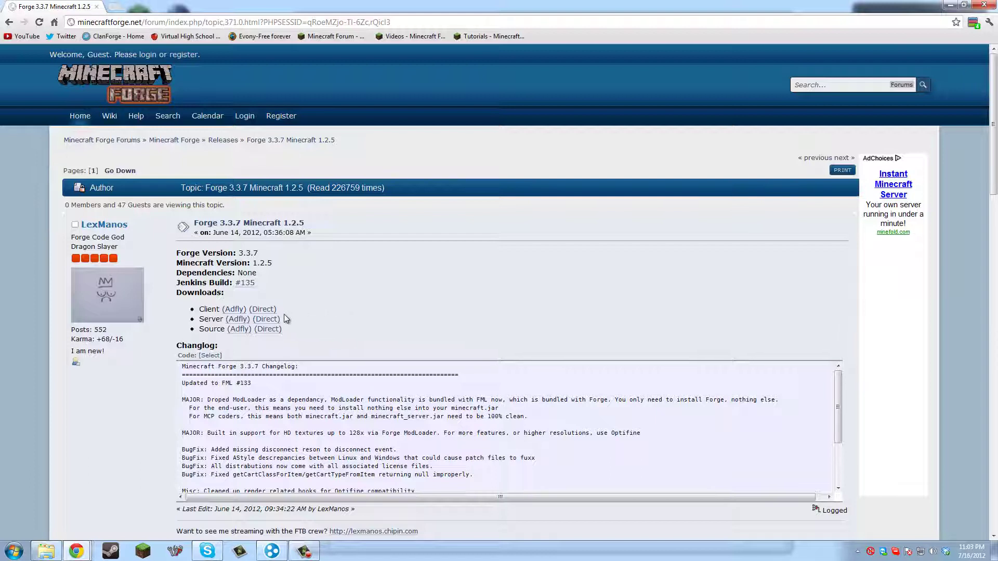
drag(280, 318, 208, 316)
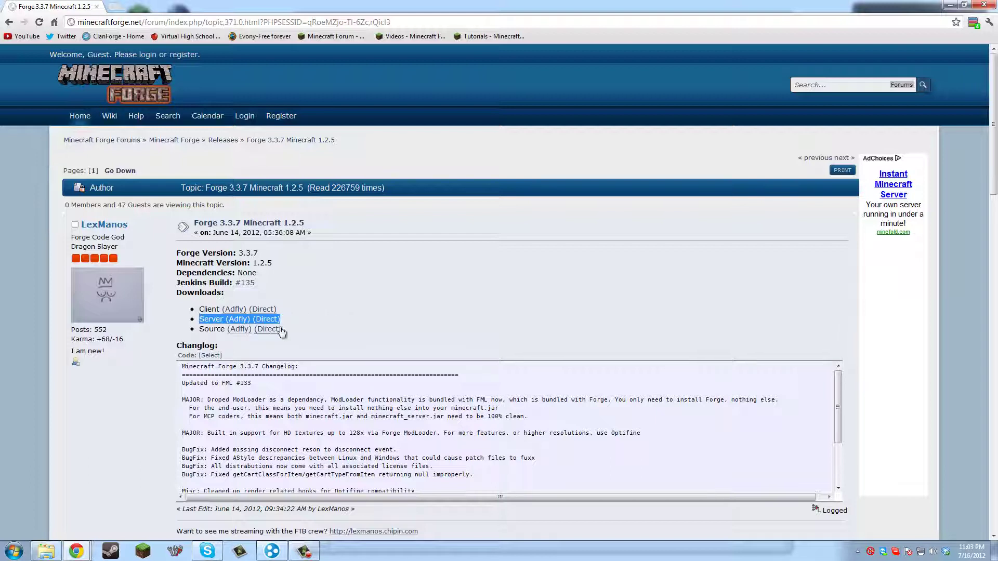
mouse_move(284, 320)
mouse_down()
mouse_move(195, 314)
mouse_move(279, 310)
mouse_move(281, 318)
mouse_move(249, 310)
mouse_move(253, 319)
mouse_move(205, 322)
mouse_move(285, 318)
mouse_up()
click(279, 319)
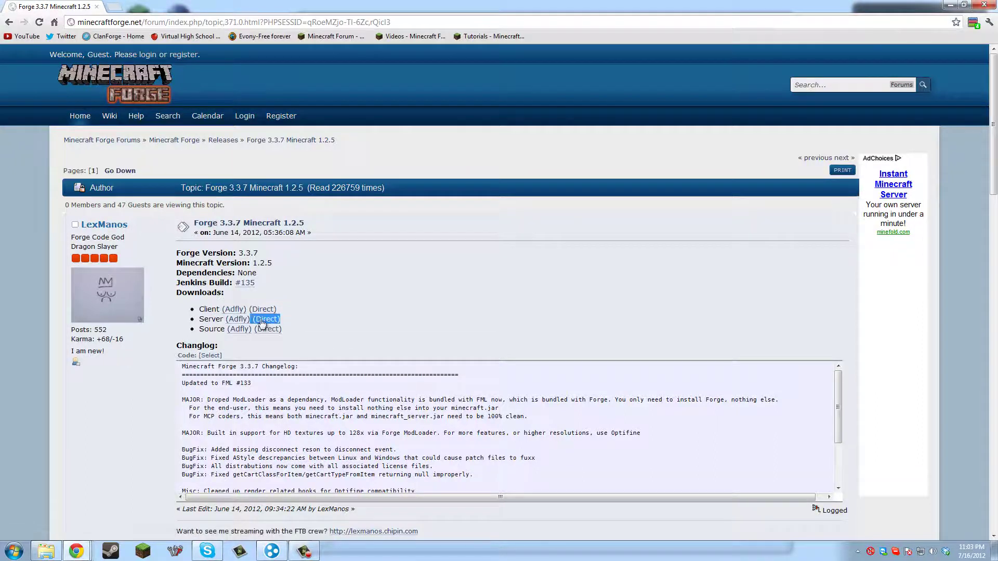
click(262, 322)
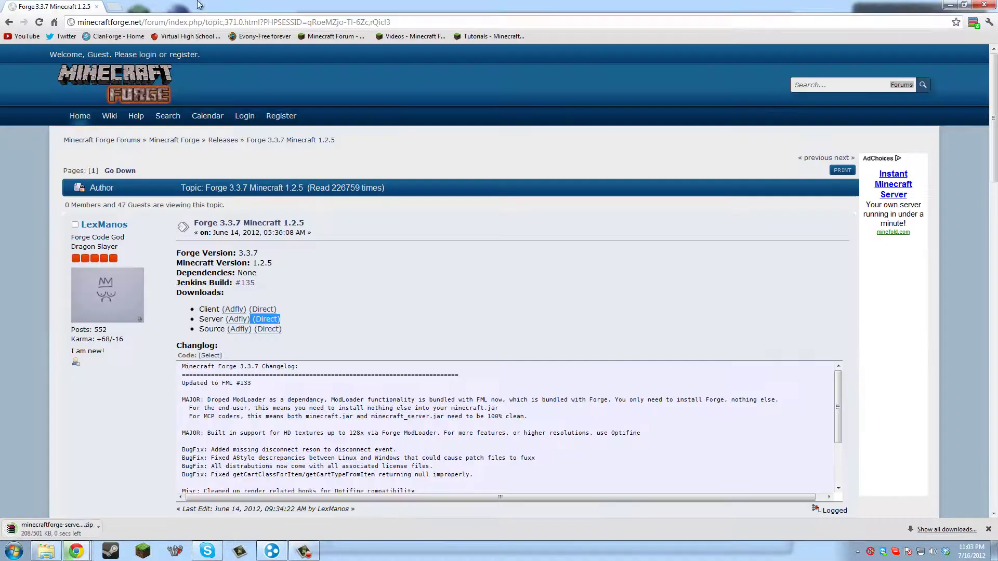
drag(197, 5, 710, 83)
drag(538, 341, 257, 233)
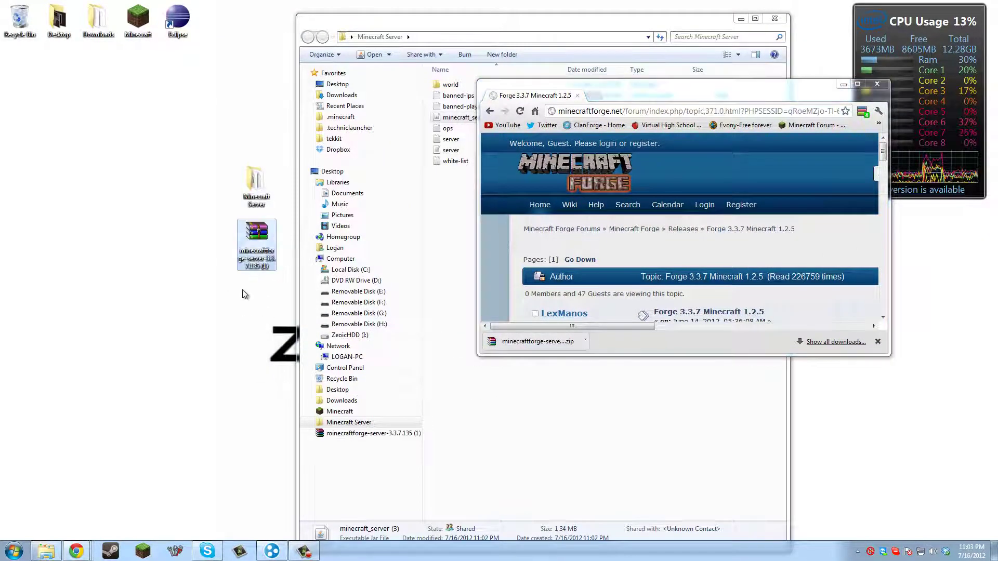
- Bring up the IndustrialCraft wiki and jump to the IC² for Minecraft 1.2.5 section
click(878, 85)
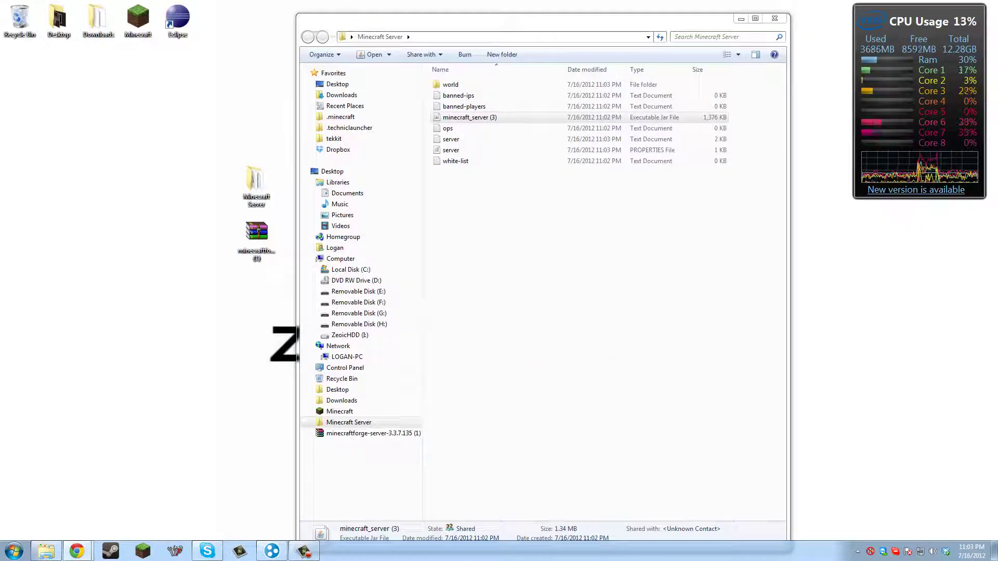
click(77, 550)
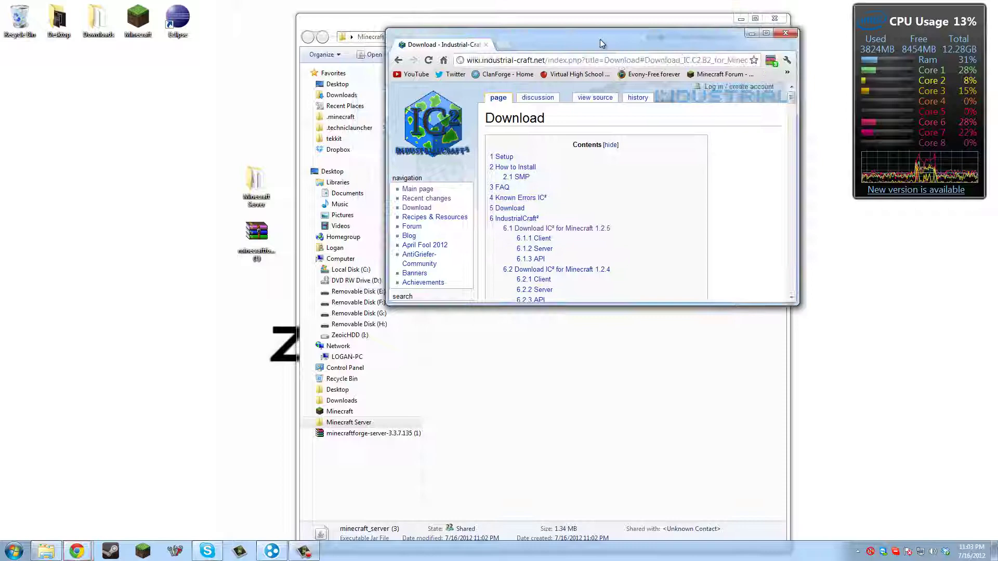
double_click(603, 44)
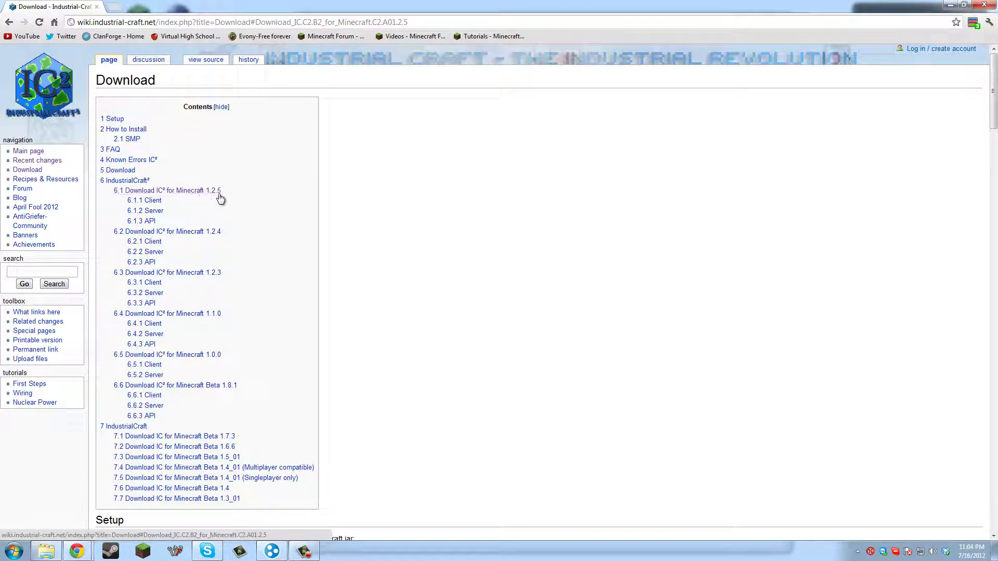
drag(230, 191, 120, 190)
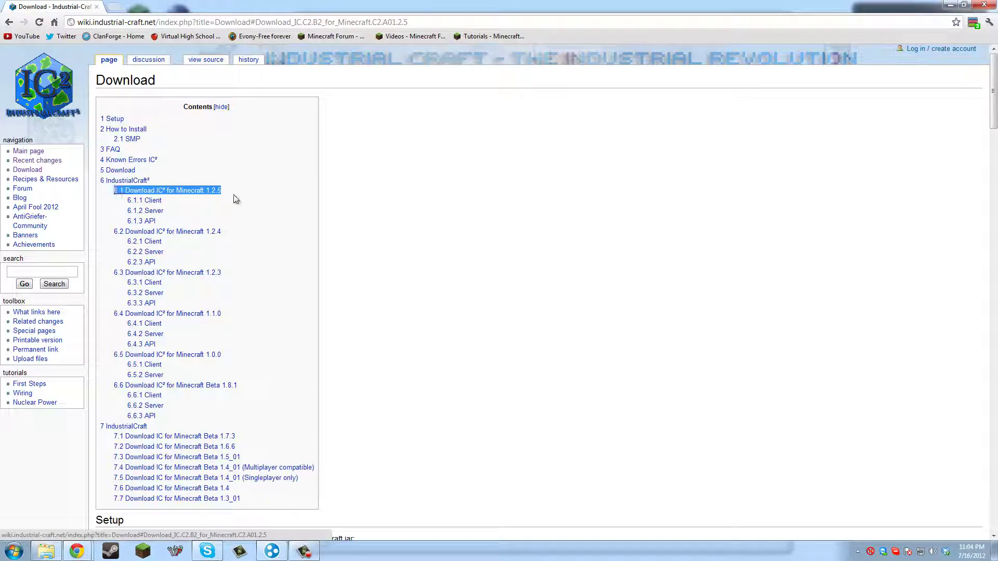
click(211, 193)
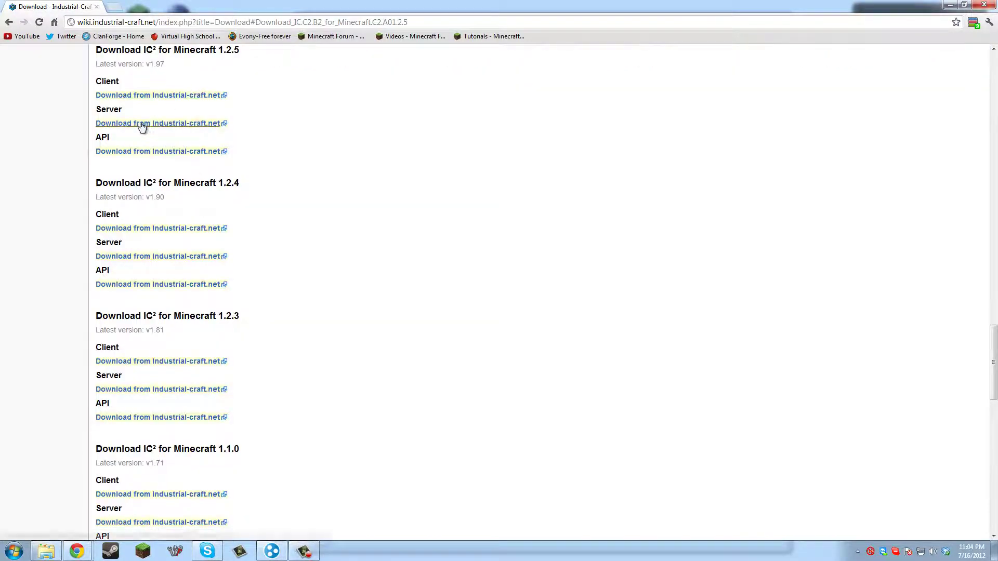
- Download the IC2 1.97 server file, keep it, and drag it onto the desktop
drag(231, 121, 95, 123)
click(238, 128)
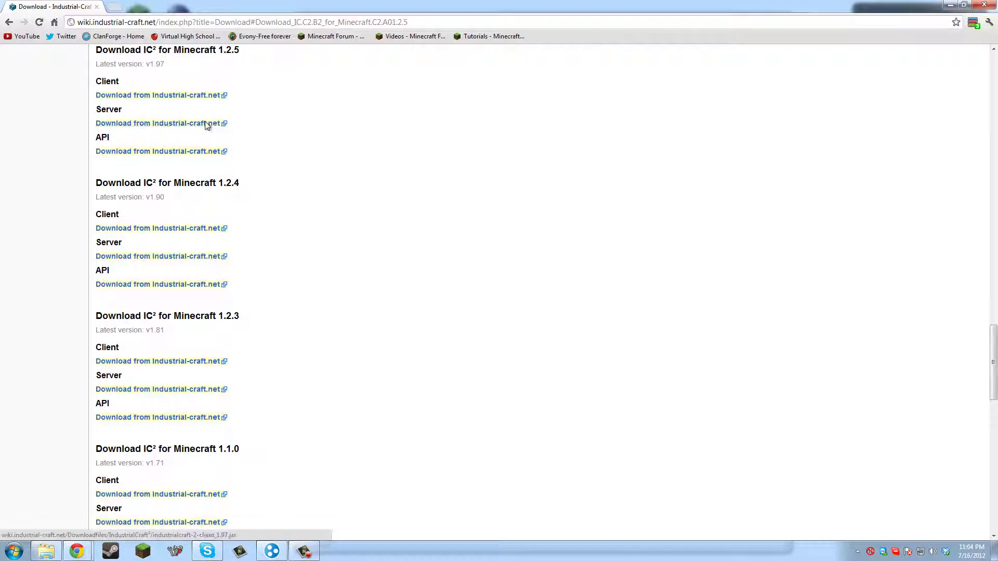
click(137, 127)
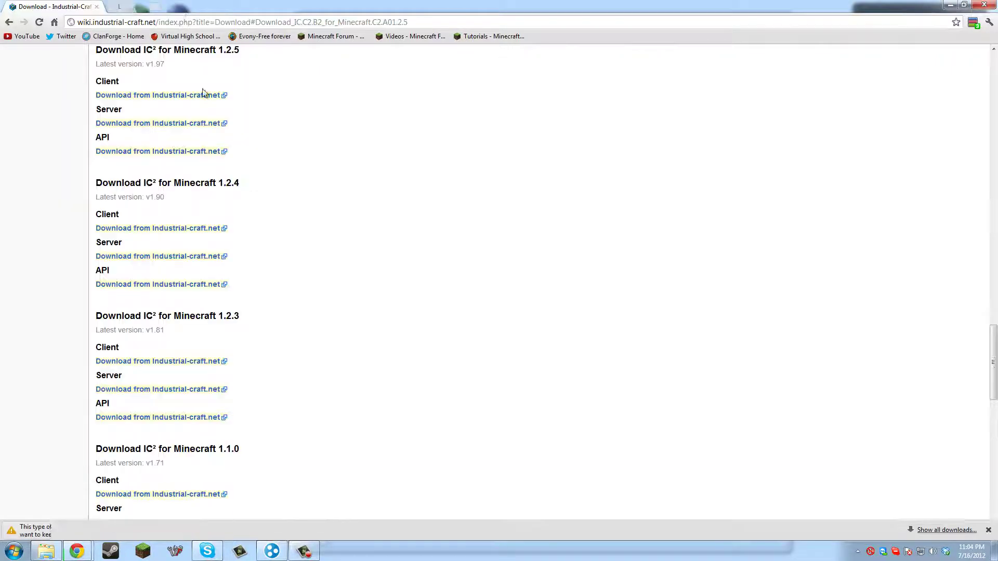
click(183, 529)
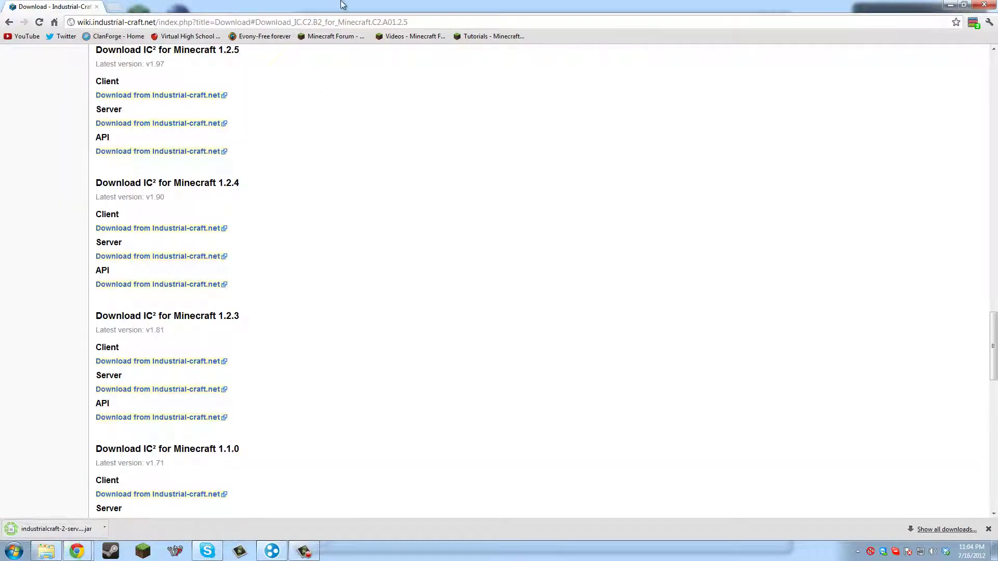
click(964, 4)
drag(572, 317, 256, 294)
- Open minecraft_server (3) with the WinRAR archiver via Open with
click(559, 292)
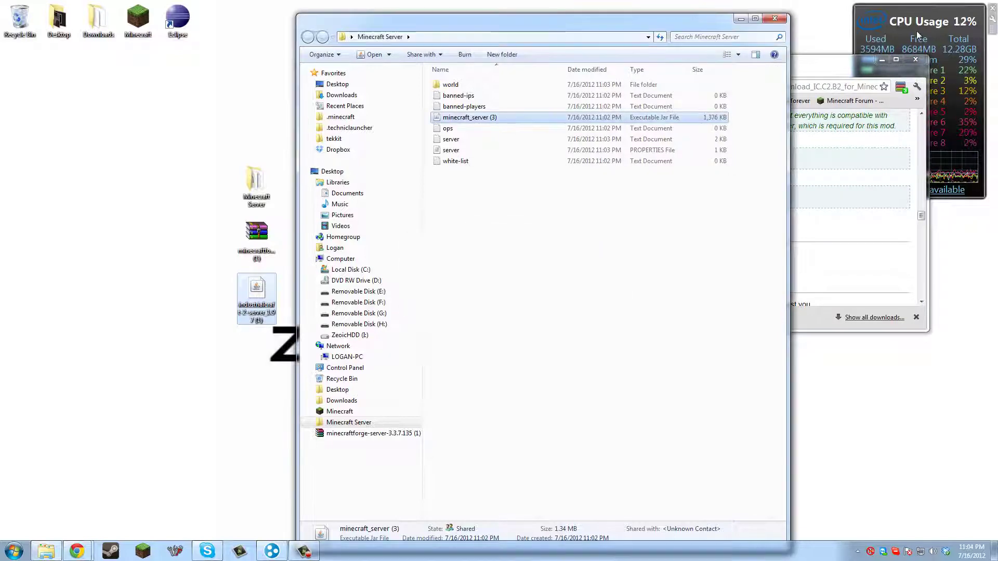
click(882, 60)
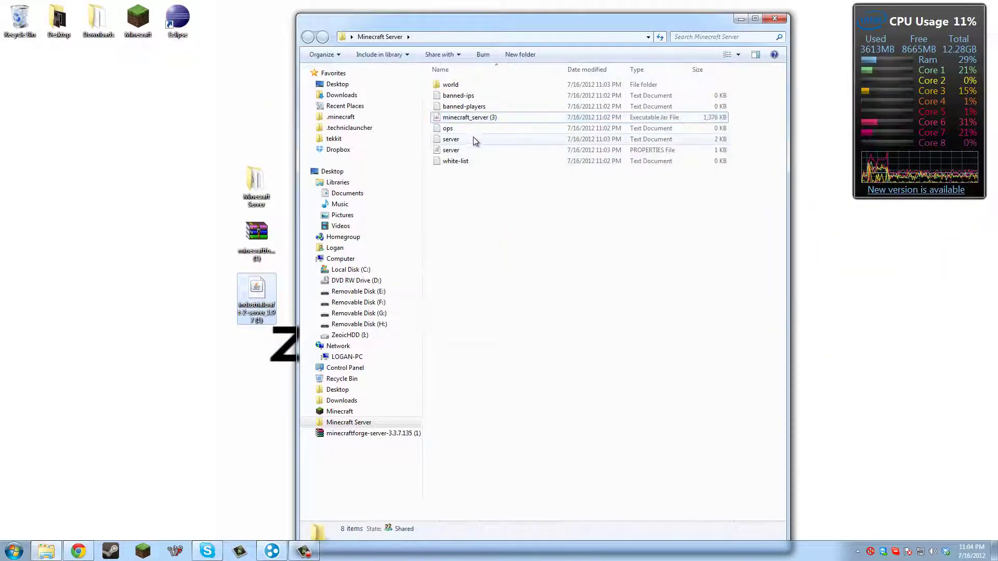
right_click(486, 118)
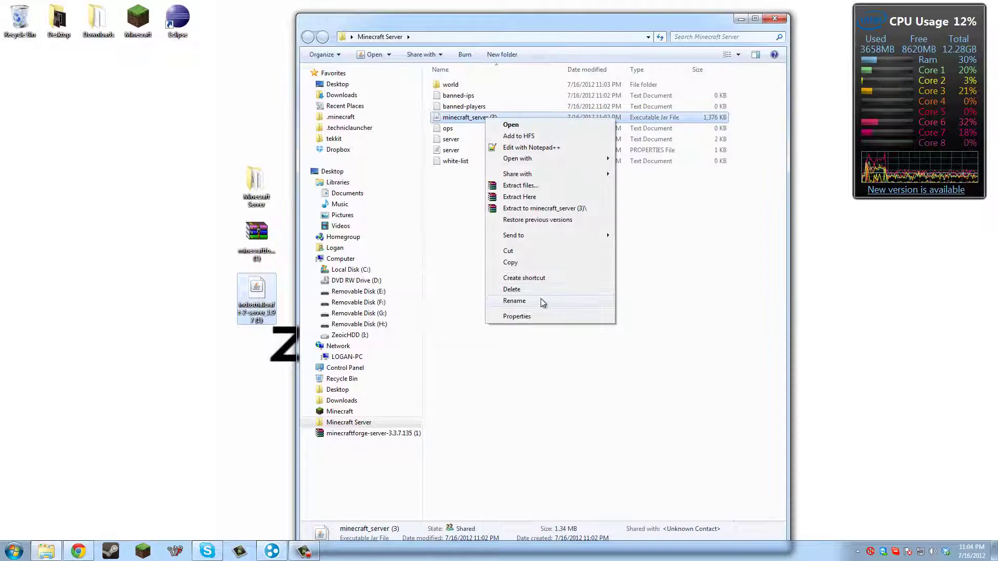
mouse_move(532, 159)
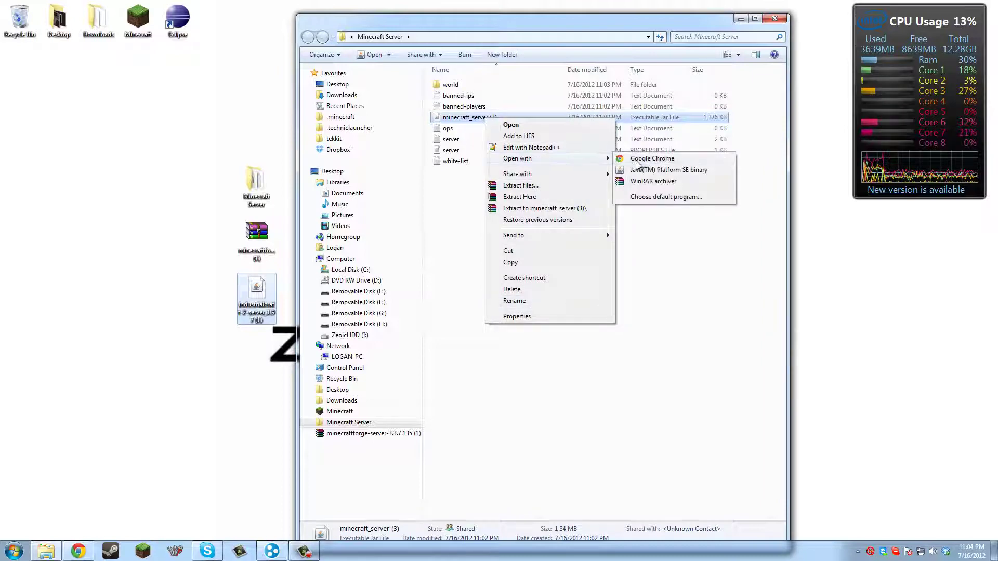
click(660, 182)
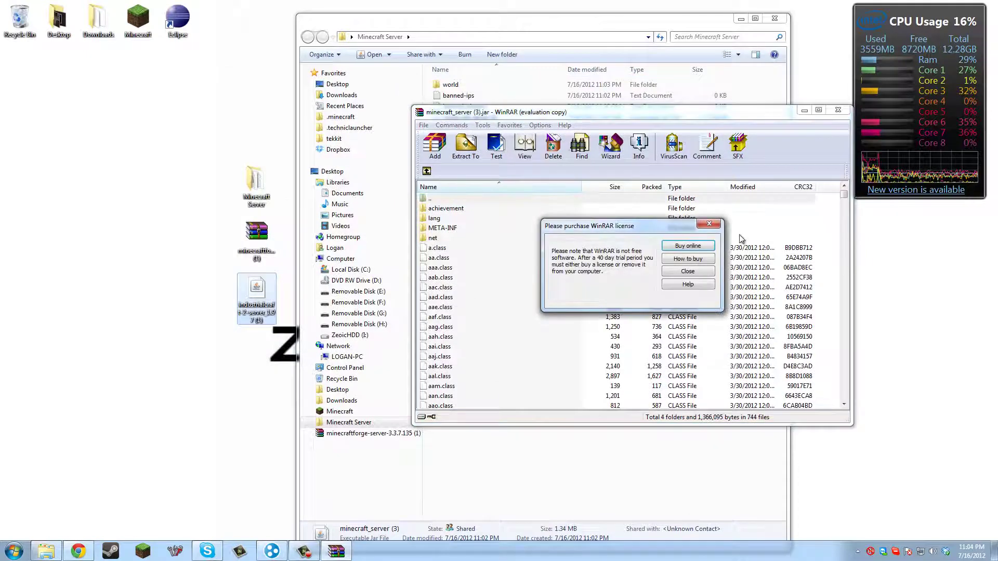
- Dismiss the WinRAR reminders and open the minecraftforge-server 3.3.7.135 zip
click(707, 225)
drag(683, 108, 670, 161)
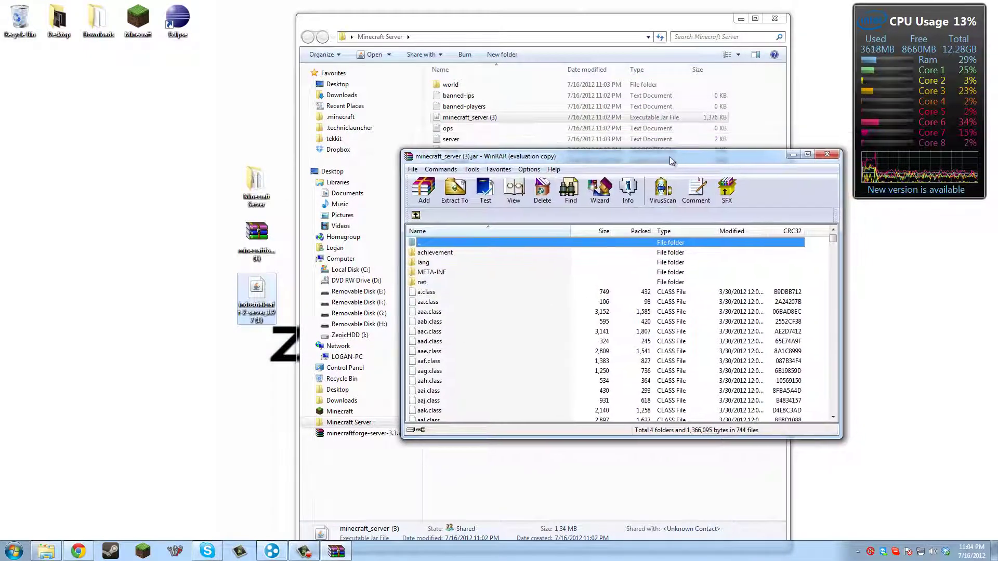
click(821, 257)
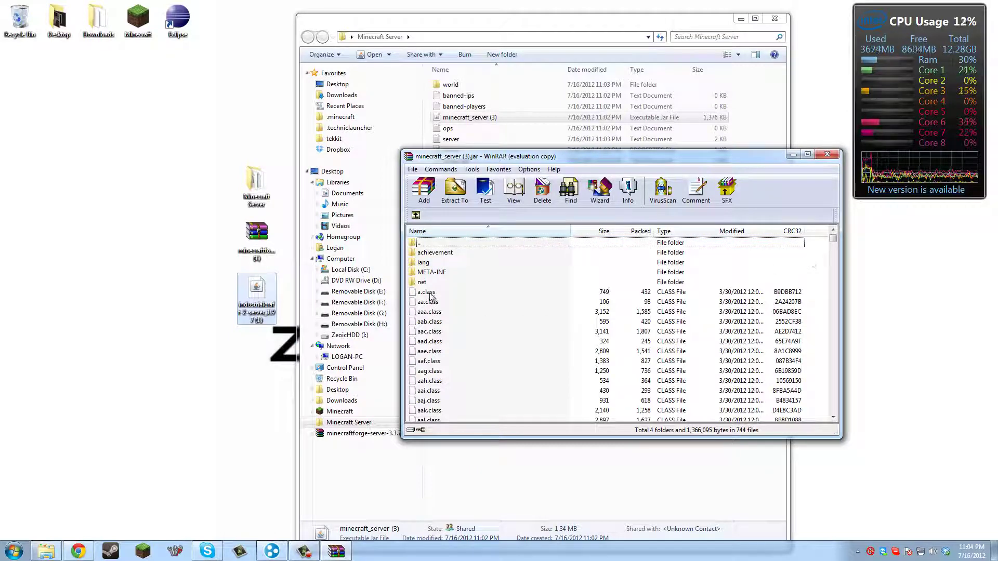
double_click(257, 234)
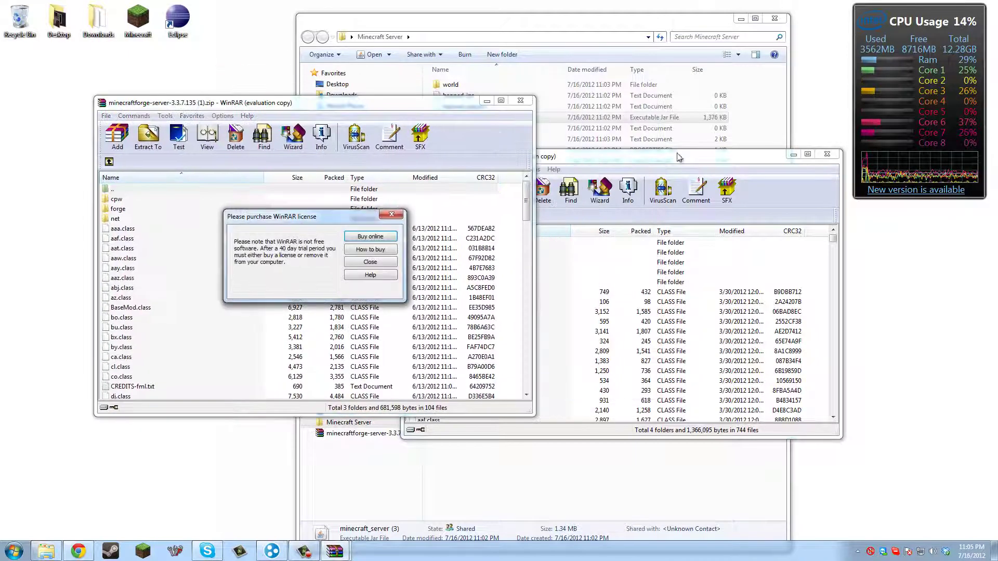
key(Escape)
- Select all Forge entries and drag them into the minecraft_server (3) jar, then close the zip
drag(690, 157, 828, 114)
click(485, 183)
key(ctrl+a)
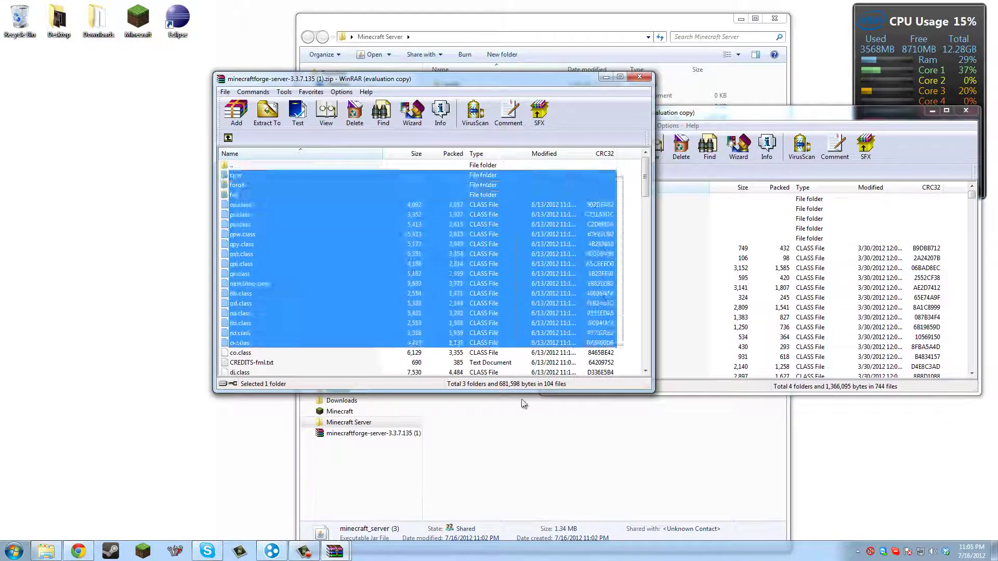
drag(615, 186, 746, 346)
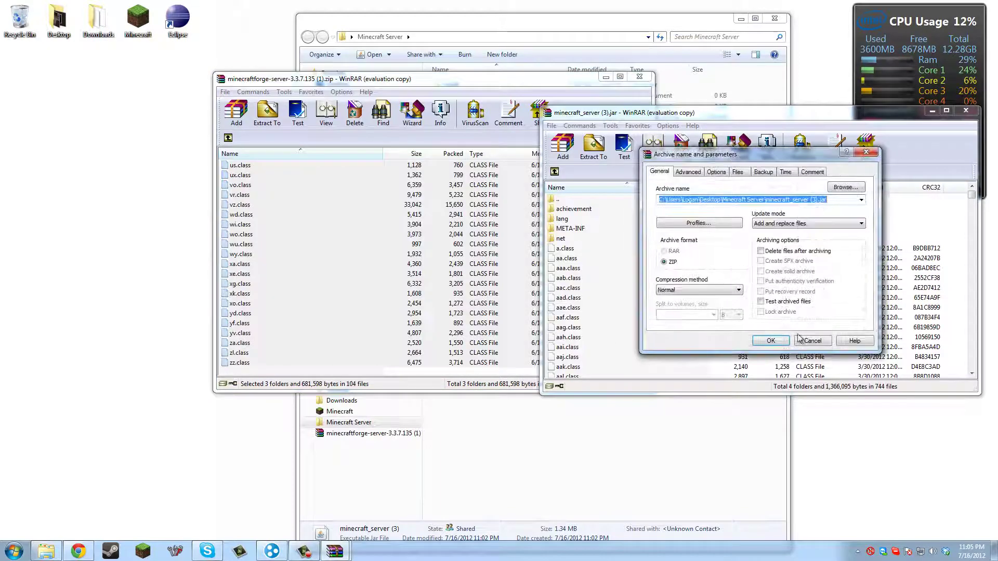
click(639, 78)
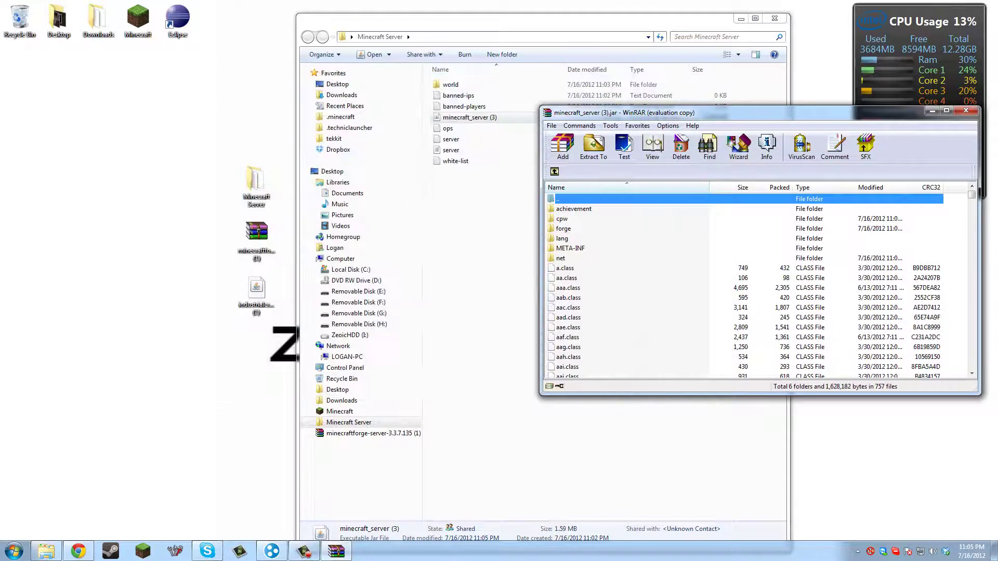
- Close the patched jar archive and run the Forge server until it logs Done (12.193s)
click(966, 111)
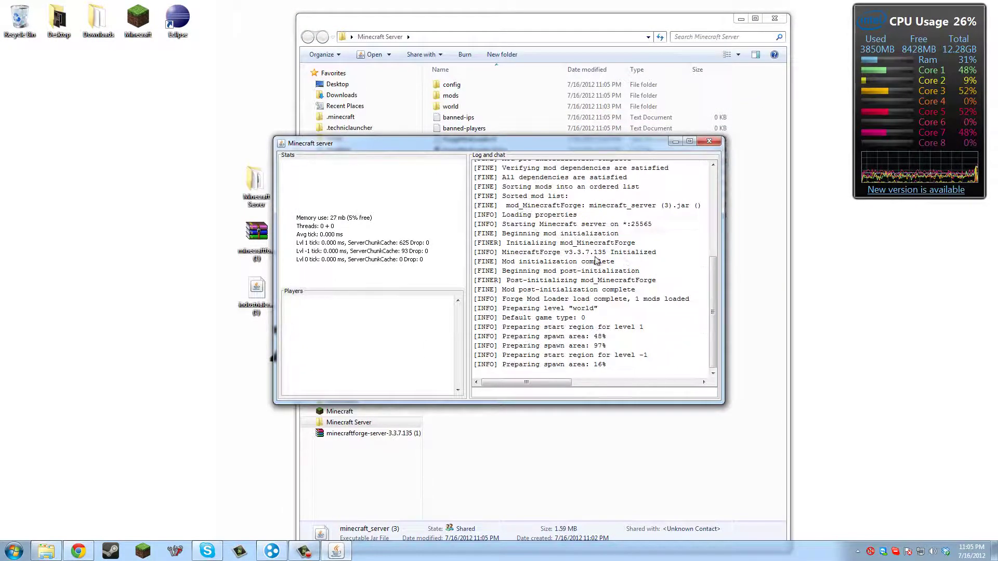
scroll(714, 301, up, 5)
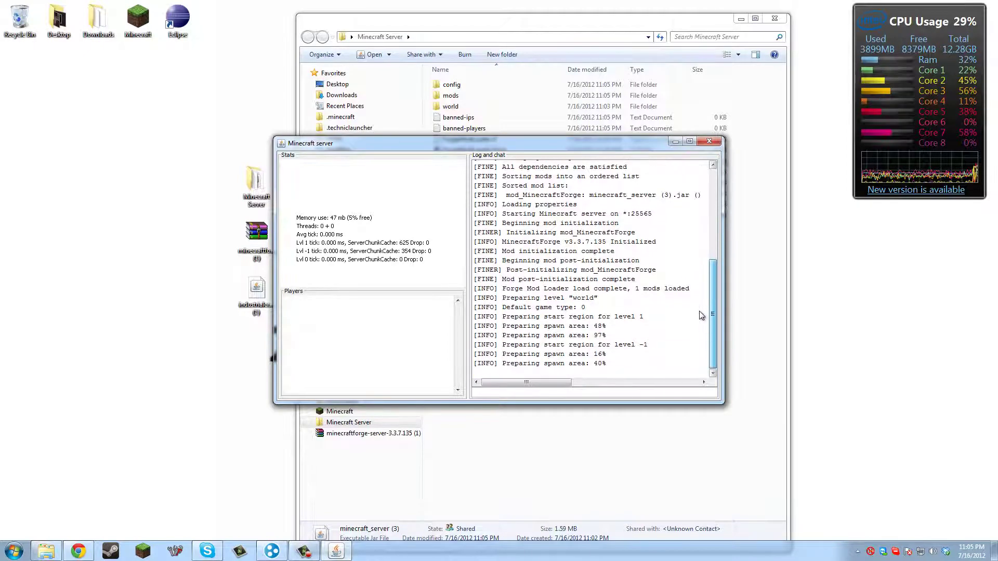
scroll(705, 221, up, 2)
scroll(675, 312, down, 9)
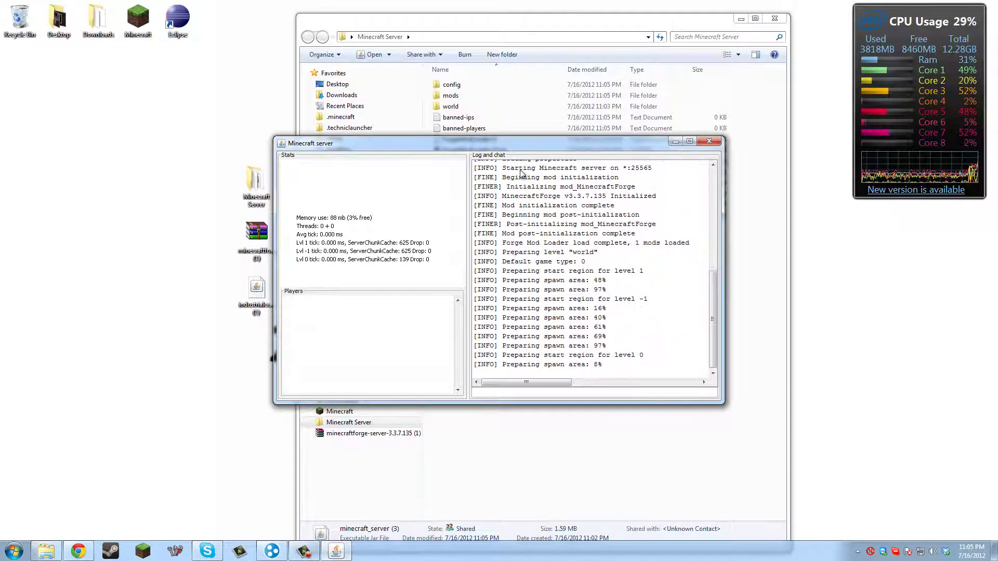
drag(533, 144, 488, 231)
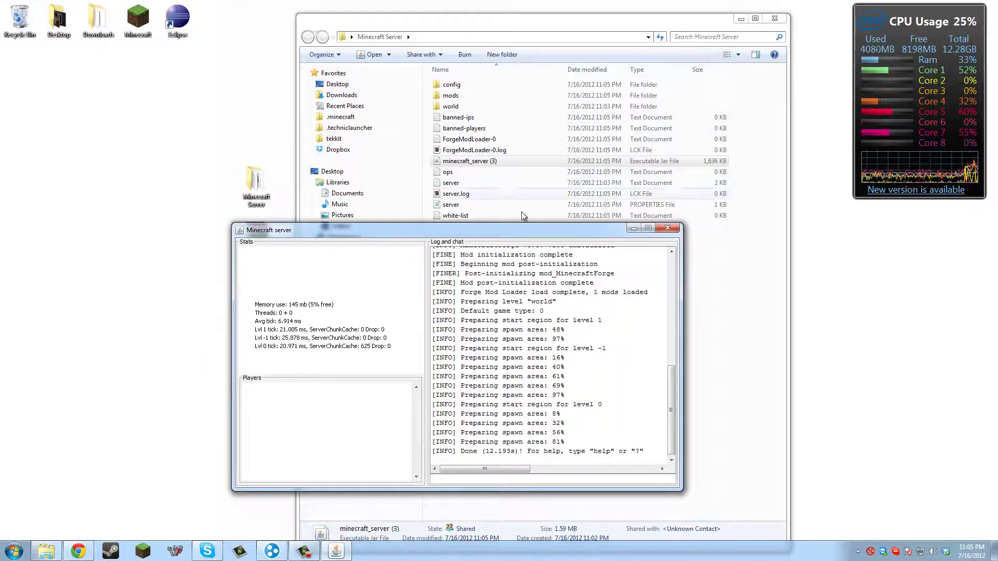
drag(522, 230, 505, 263)
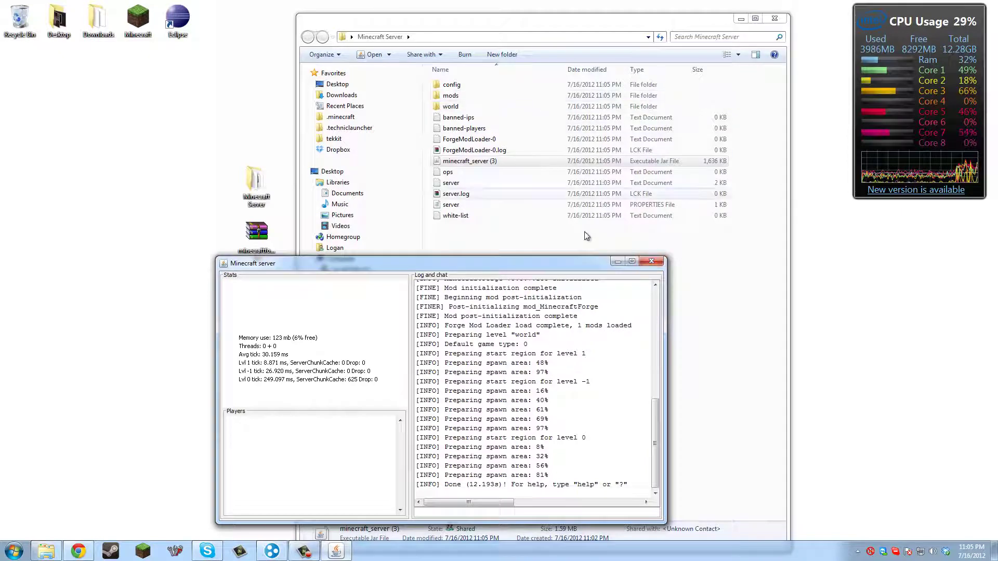
- Drag industrialcraft-2-server_1.97 (1) from the desktop into the mods folder, then return to Minecraft Server
click(616, 261)
double_click(460, 96)
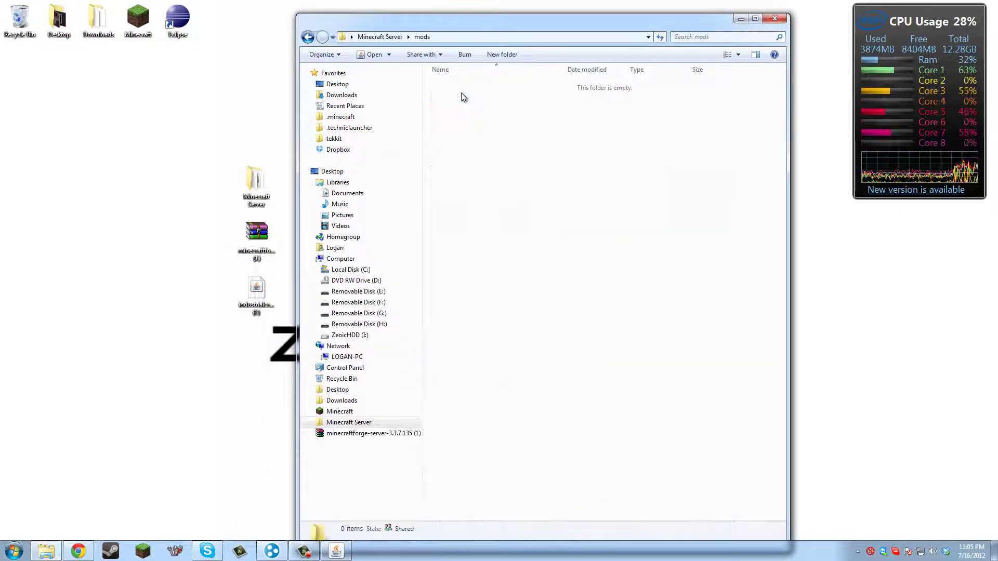
drag(256, 288, 621, 312)
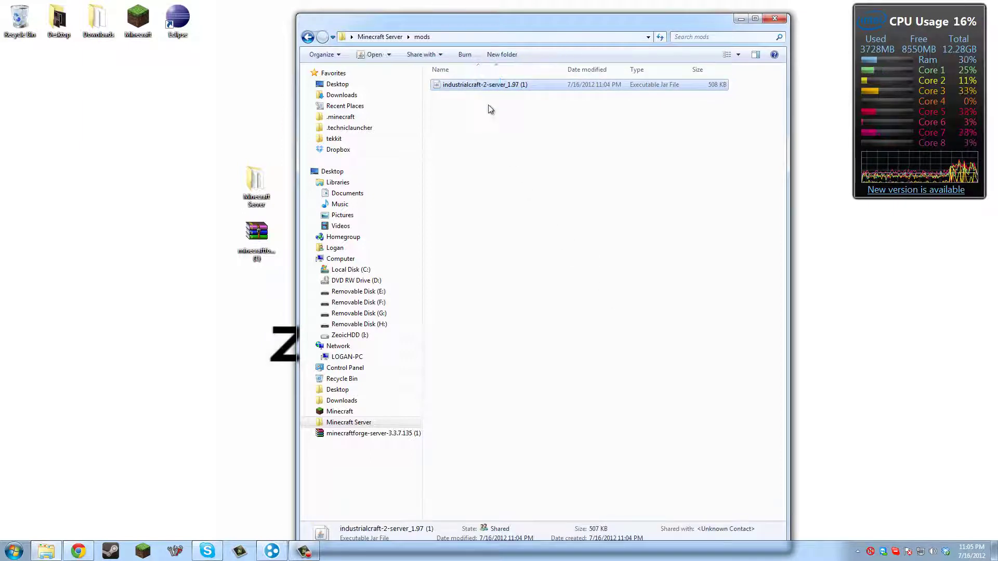
click(379, 37)
click(519, 255)
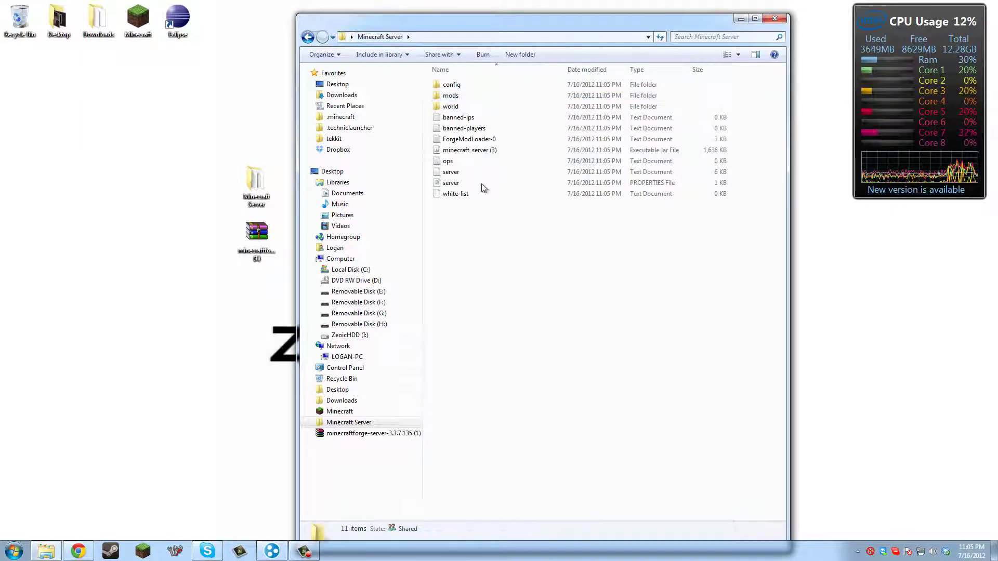
- Relaunch minecraft_server (3) and highlight the Post-initializing mod_IC2 and post-initialization complete log lines
click(480, 151)
double_click(481, 150)
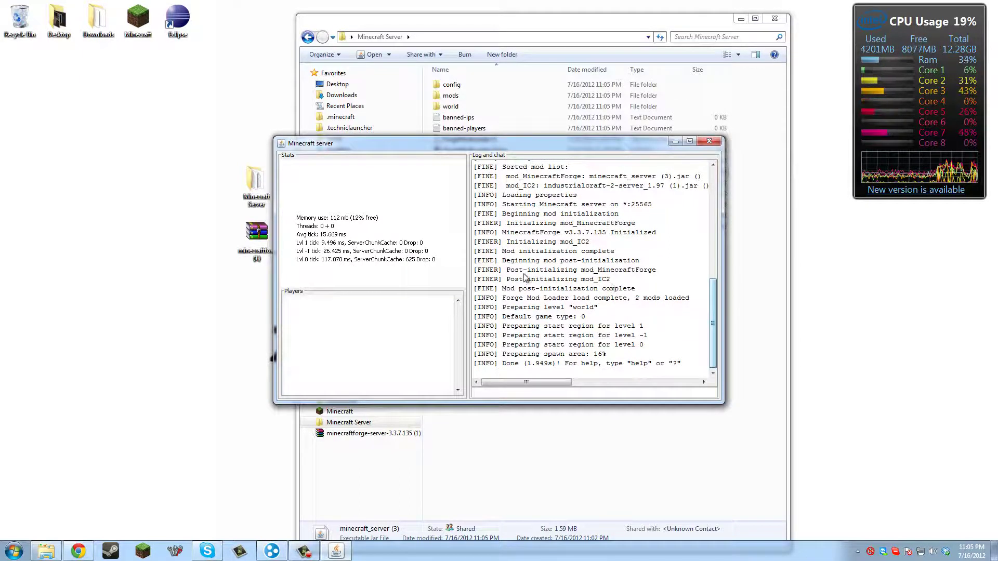
drag(507, 282, 624, 281)
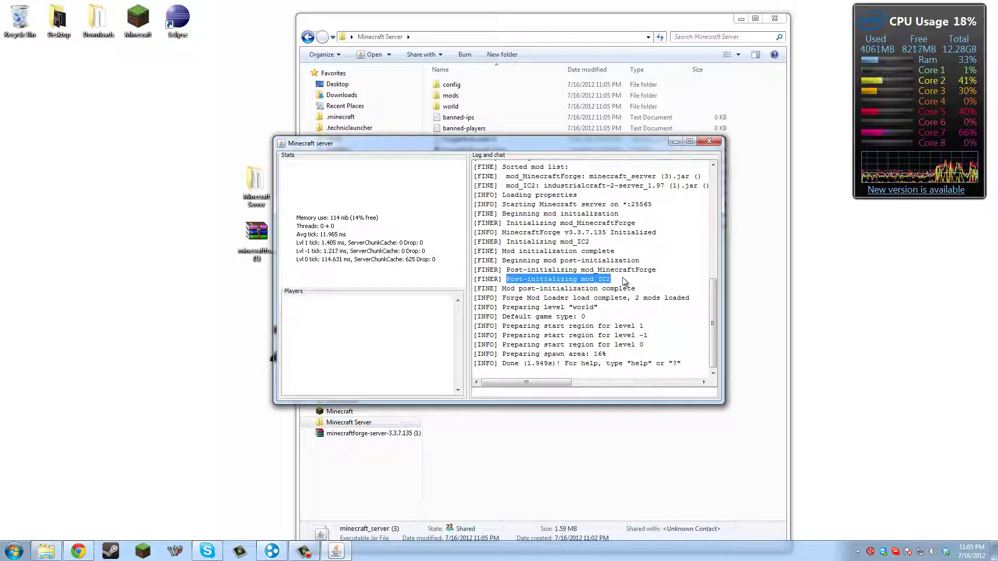
drag(504, 289, 542, 291)
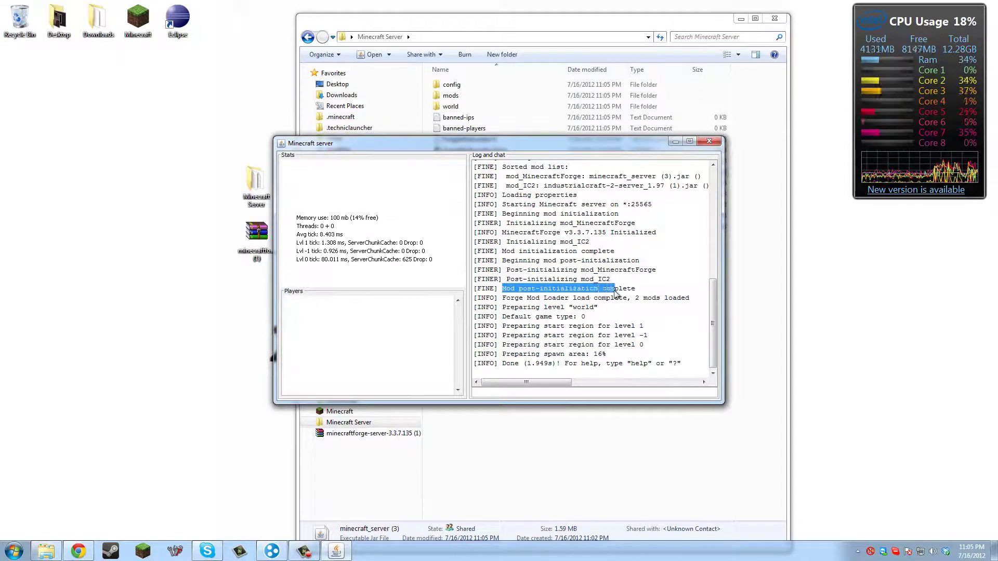
drag(616, 294, 497, 264)
click(635, 303)
- Highlight the Initializing mod_IC2 line and the mod_IC2 entry in the loaded mod list
drag(590, 242, 528, 242)
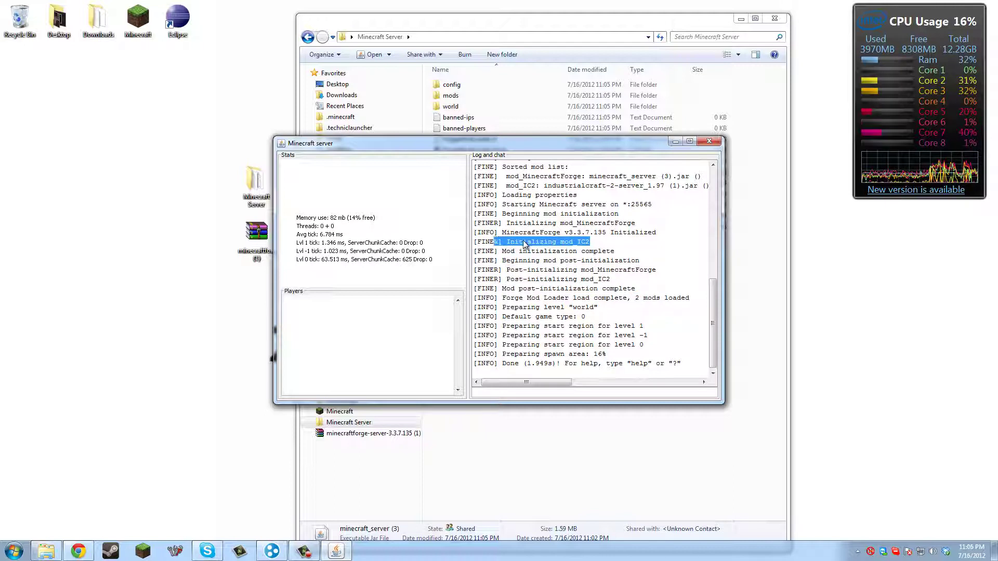
click(625, 247)
scroll(597, 262, up, 2)
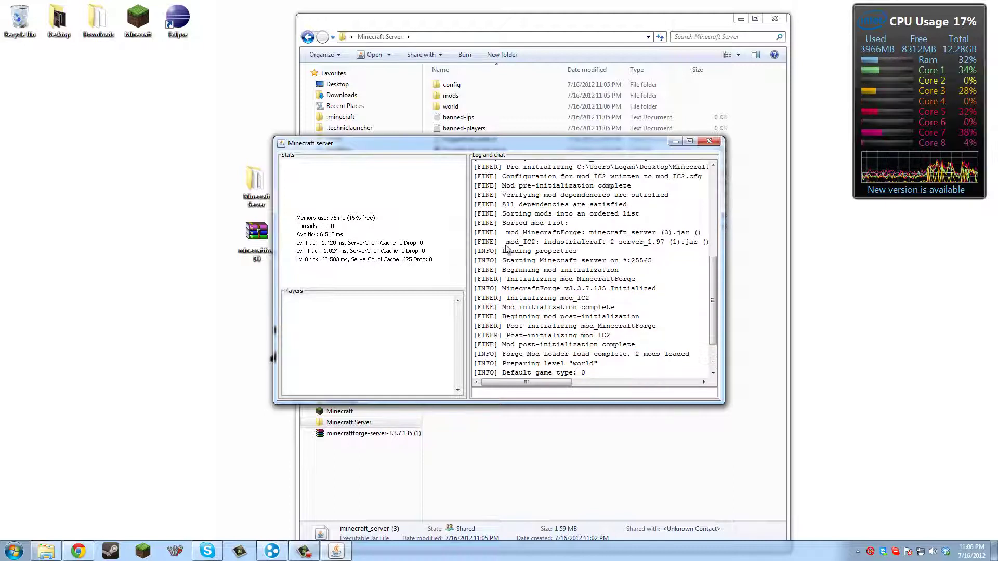
drag(655, 236, 708, 247)
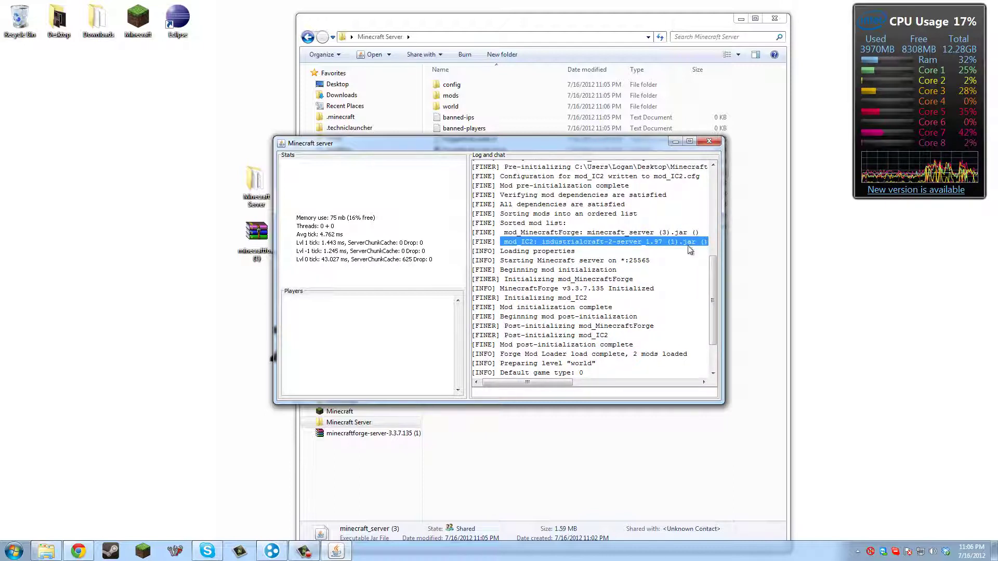
click(708, 247)
scroll(567, 326, up, 8)
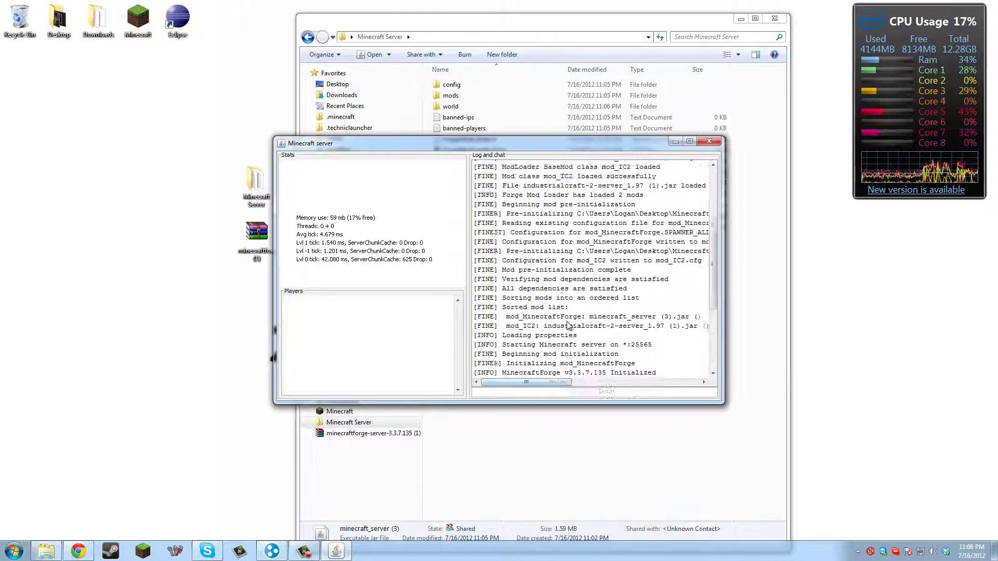